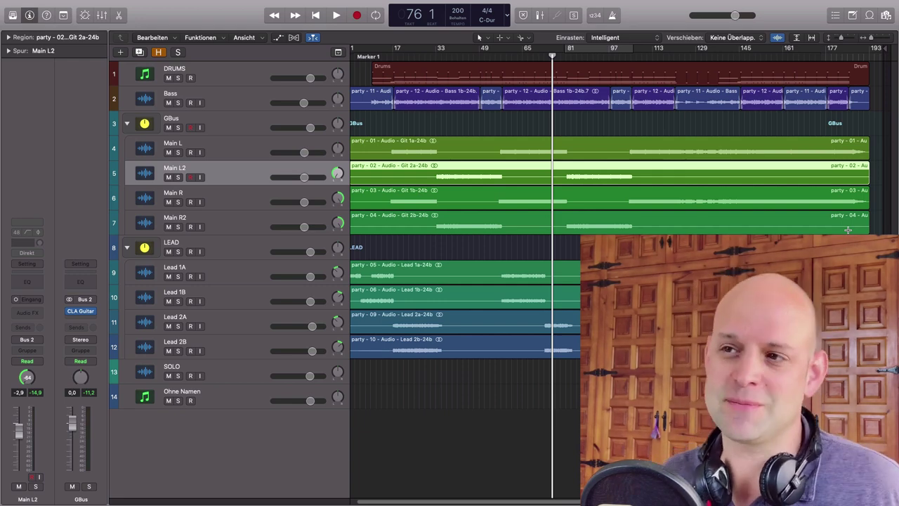
- Audition the full mix, and solo the GBus track for playback within the cycle range starting at bar 81
key(space)
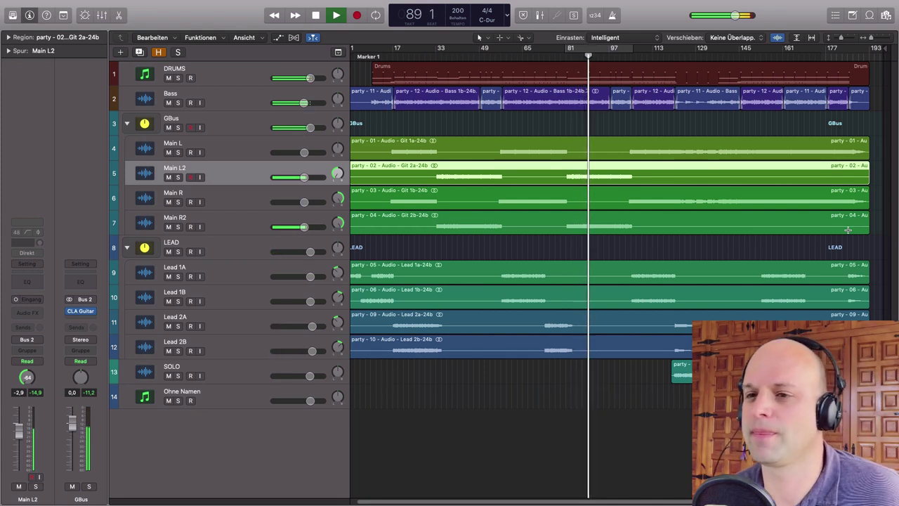
key(space)
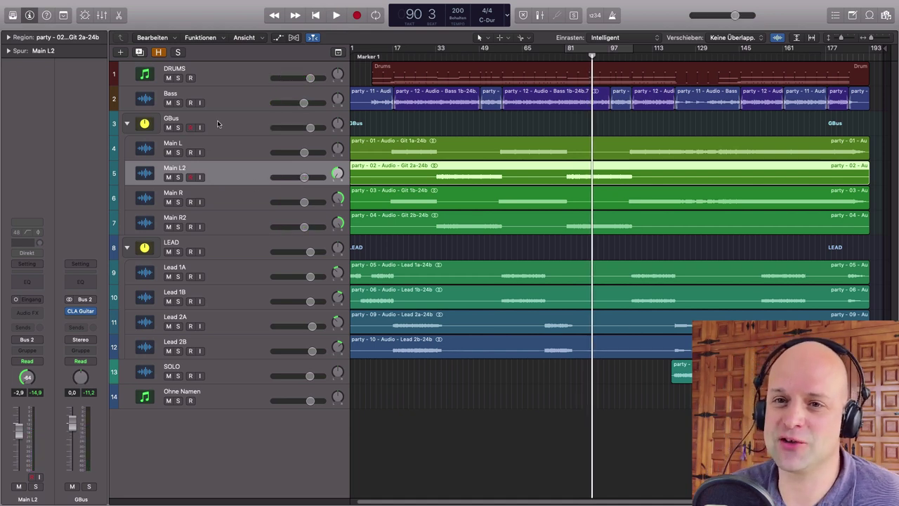
click(178, 128)
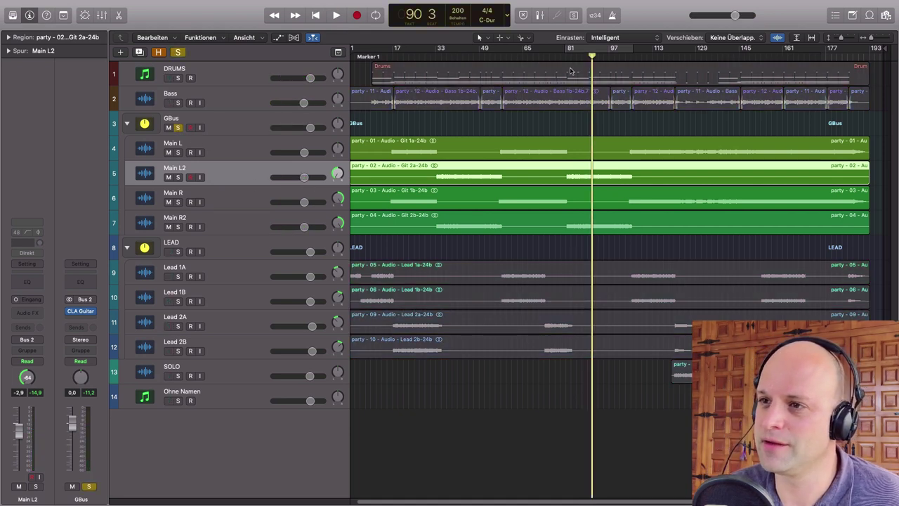
click(588, 51)
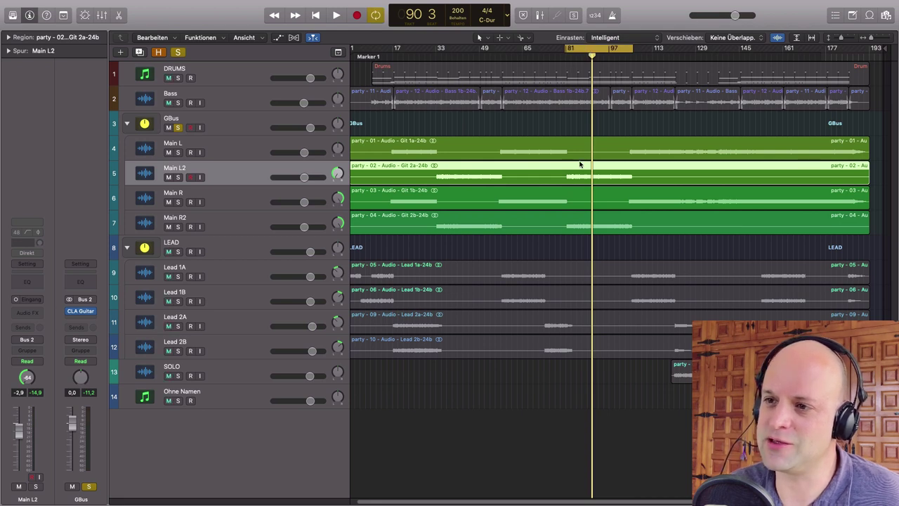
key(space)
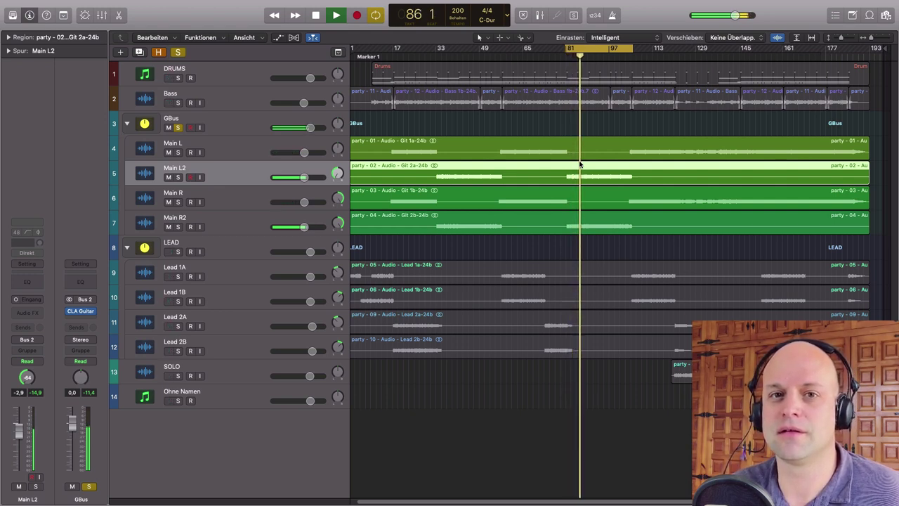
key(space)
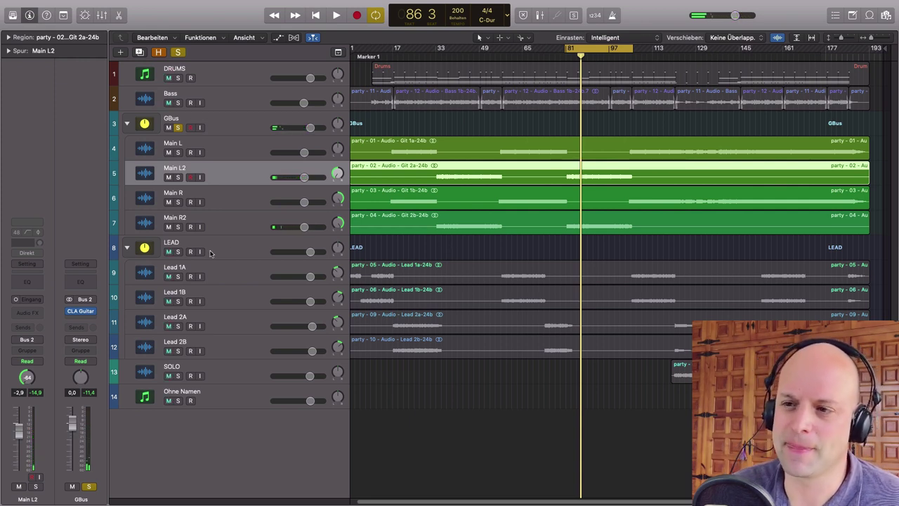
- Add a Channel EQ to Main L2 and shape a narrow boost at about 102 Hz, +17.5 dB, with Q 3.20
click(28, 282)
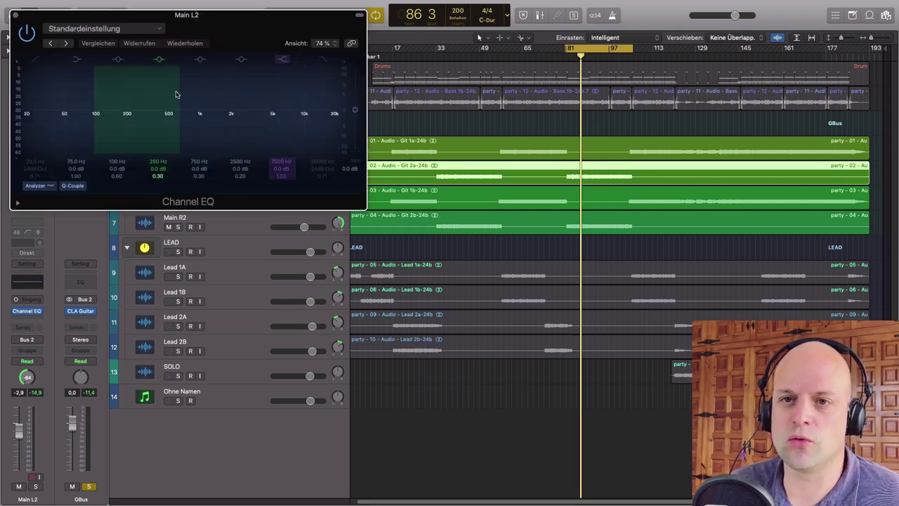
drag(190, 21, 327, 130)
drag(237, 228, 239, 195)
drag(249, 294, 250, 278)
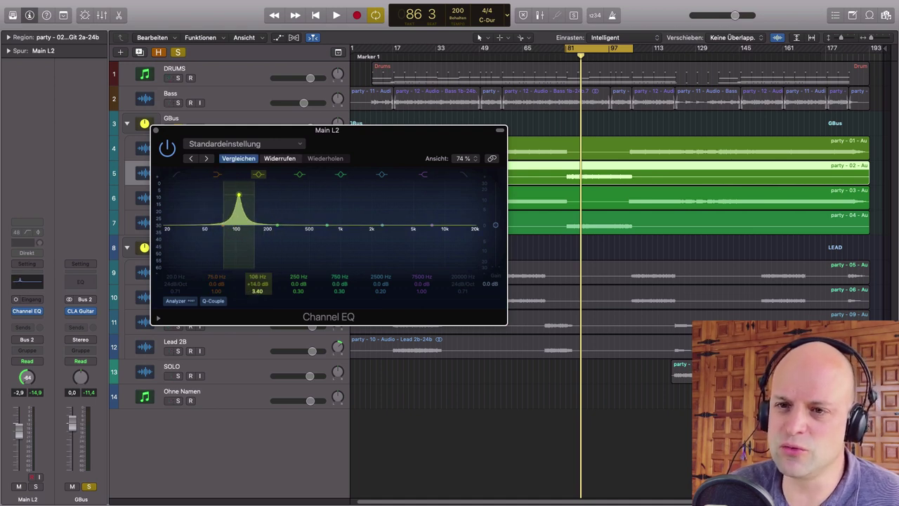
drag(239, 195, 260, 208)
drag(362, 151, 321, 147)
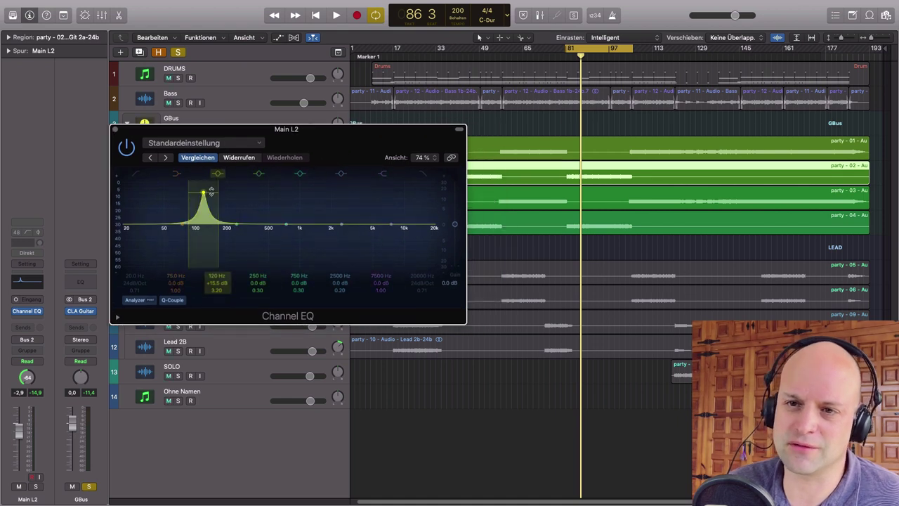
mouse_move(203, 194)
mouse_down()
mouse_move(217, 184)
mouse_move(185, 190)
mouse_move(195, 192)
mouse_up()
drag(320, 162, 391, 282)
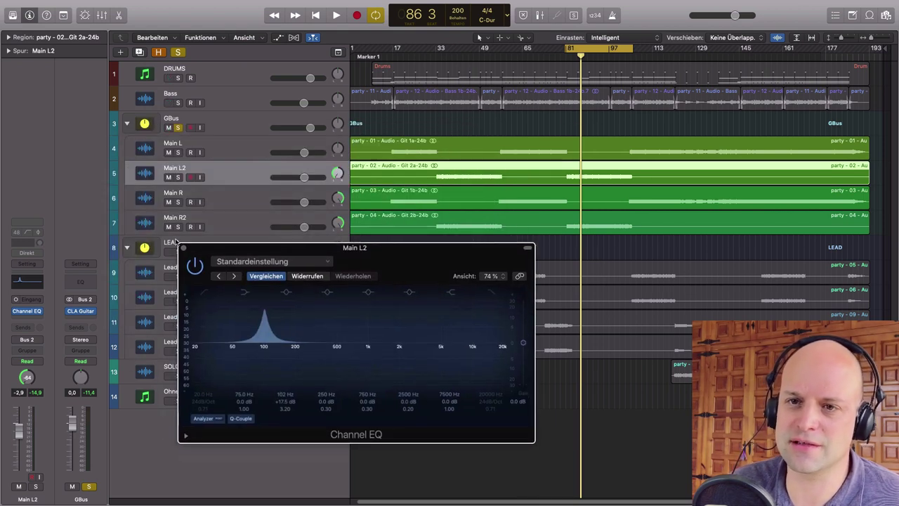
- Center the pan of Main L2 and sweep the narrow EQ boost up to about 1700 Hz during playback
alt+click(28, 379)
drag(432, 276, 394, 233)
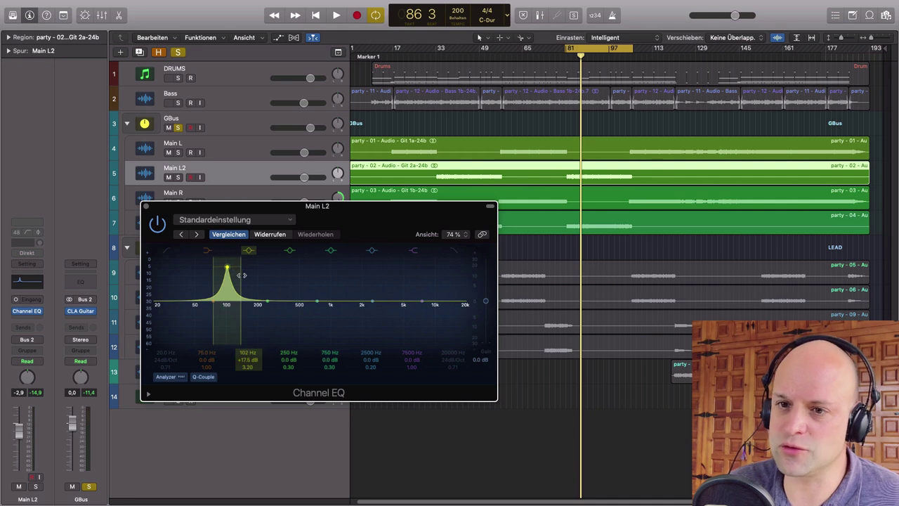
key(space)
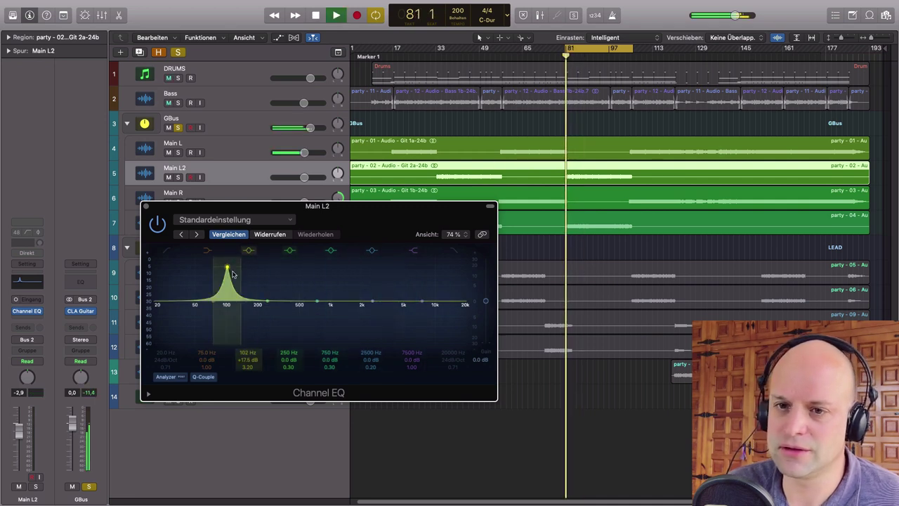
drag(226, 269, 367, 288)
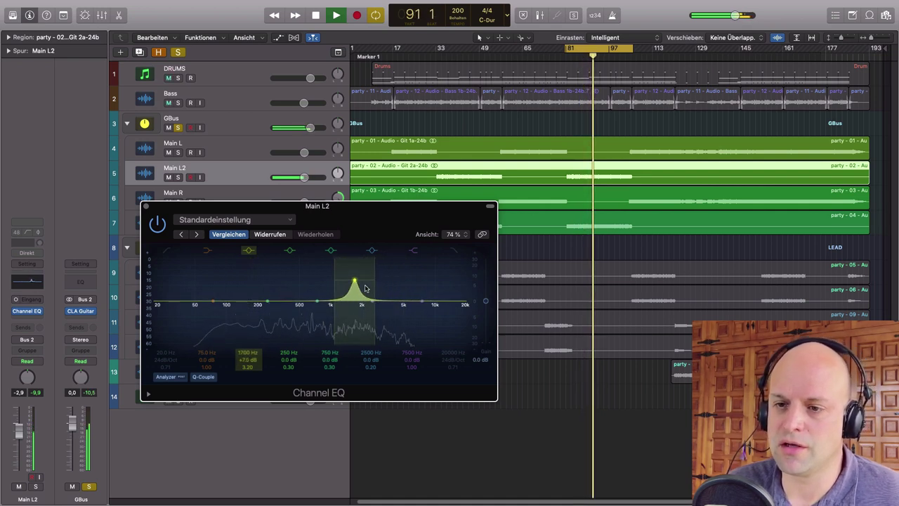
key(space)
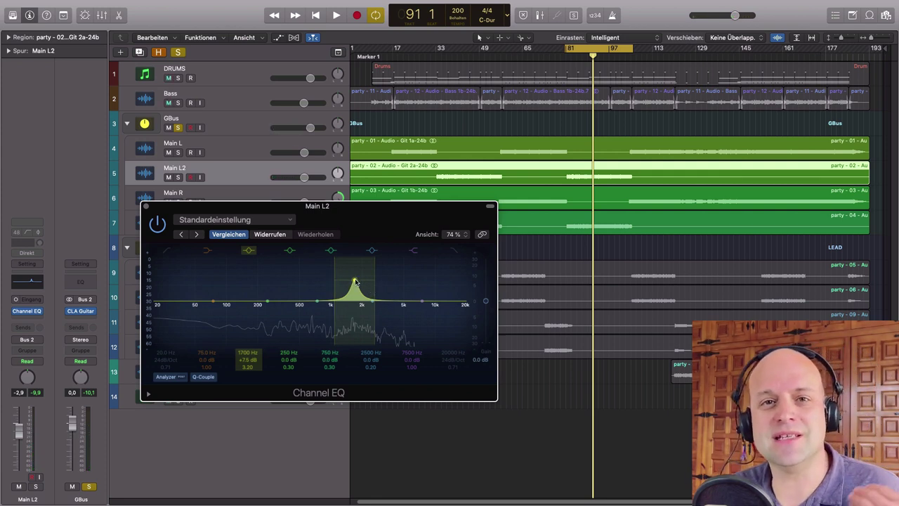
- Flatten the swept EQ band on Main L2 to 0 dB at about 1680 Hz and close the Channel EQ
drag(355, 282, 357, 303)
drag(364, 220, 493, 164)
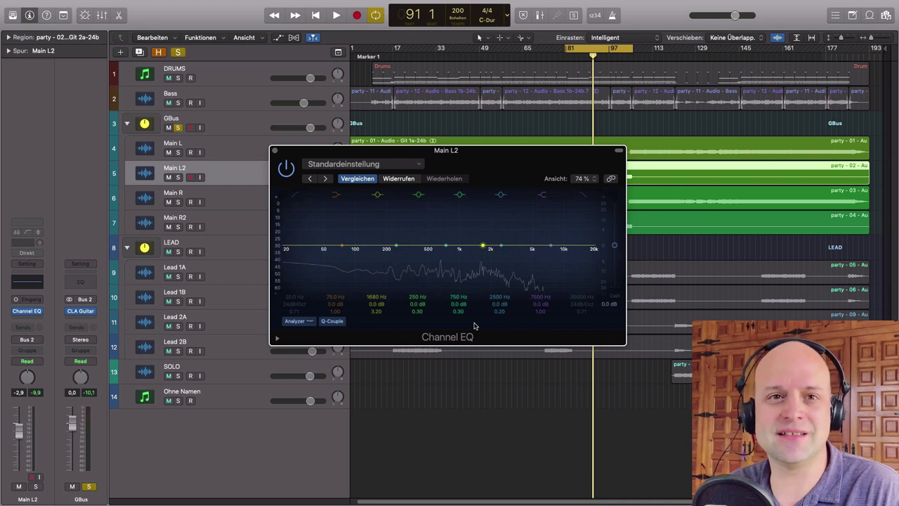
click(275, 151)
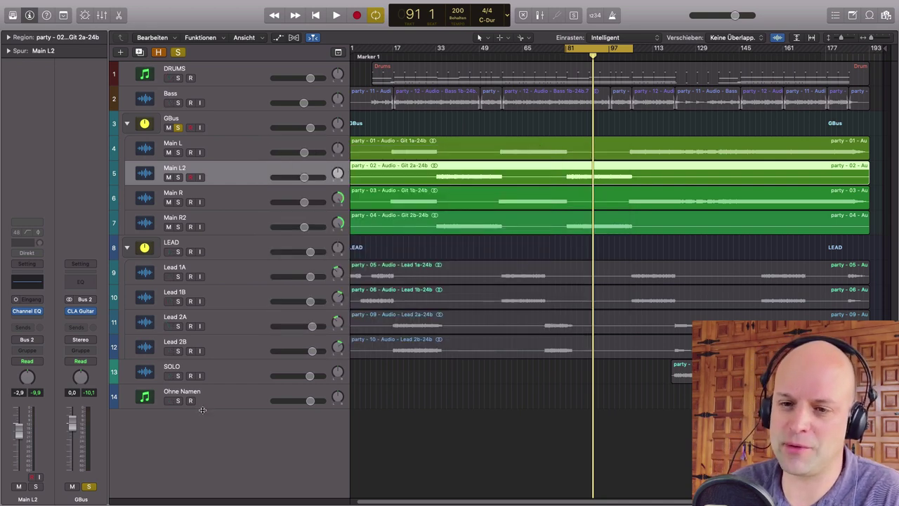
- Select and solo the Ohne Namen EZkeys track, and play the looped guitars in short passages to match their note by ear
click(223, 391)
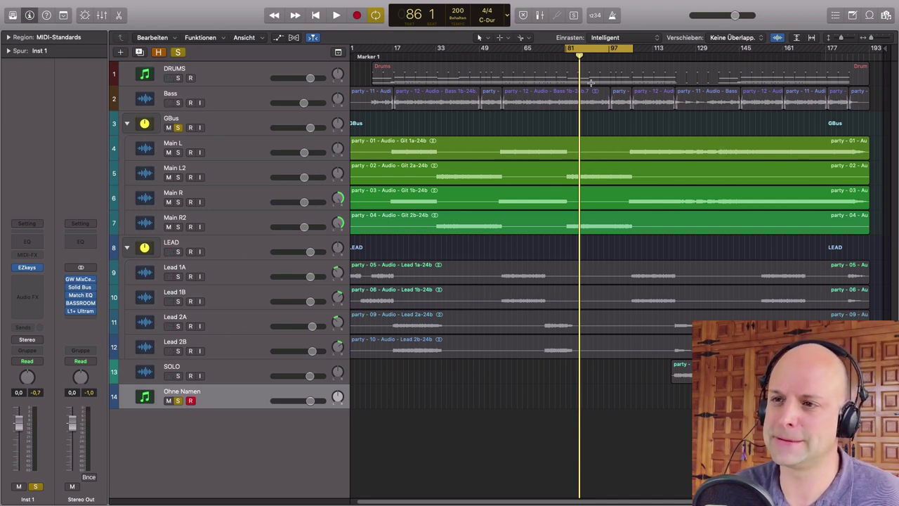
key(space)
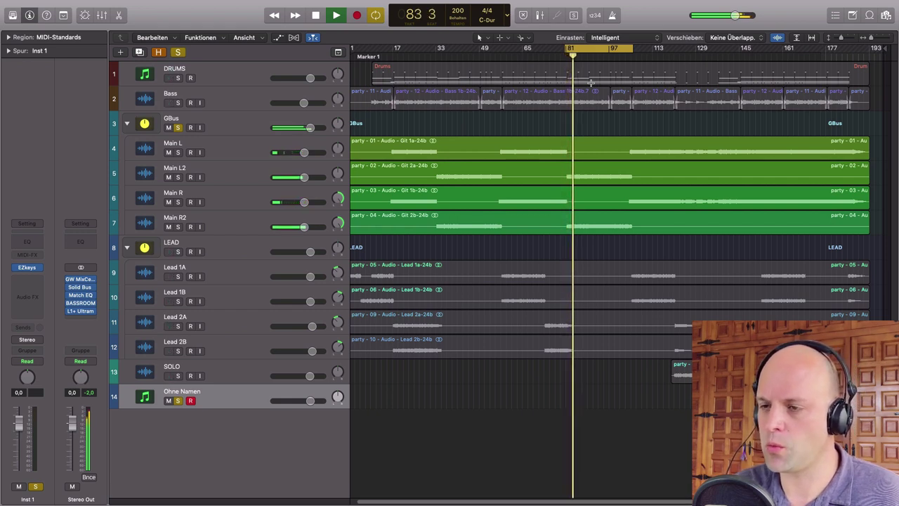
key(space)
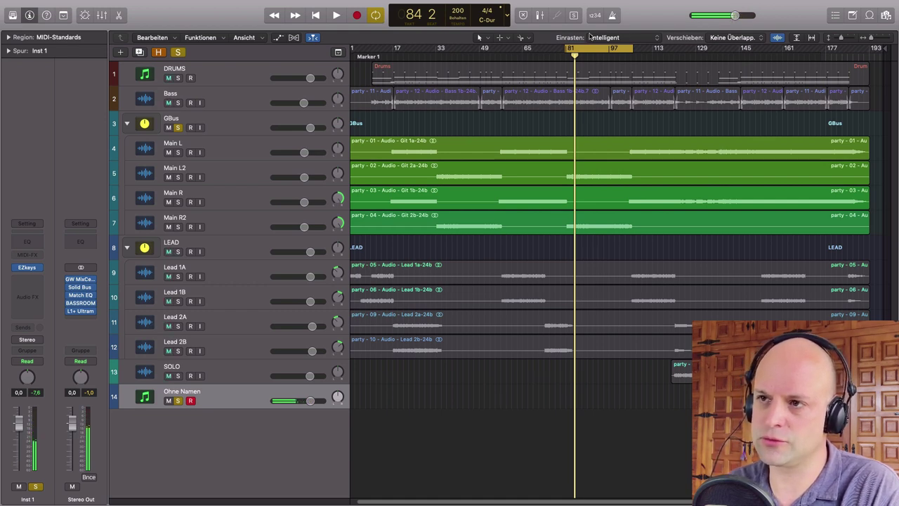
key(space)
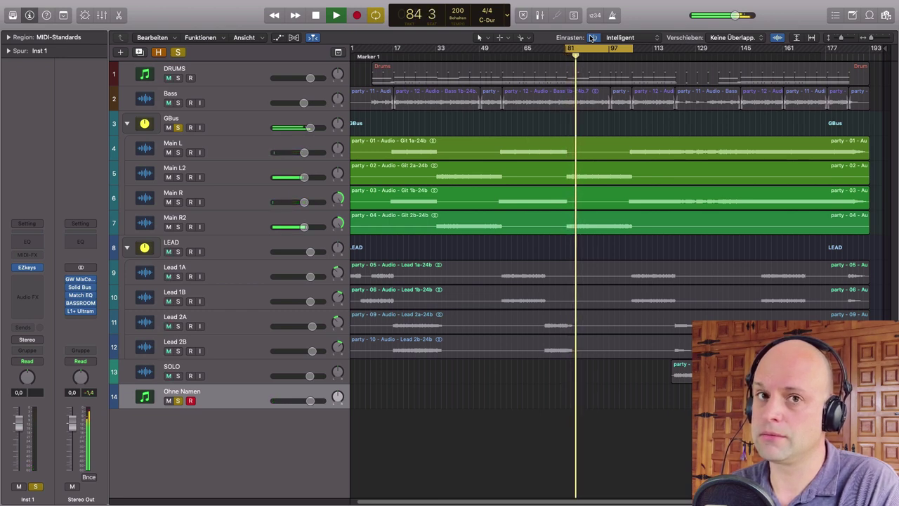
key(space)
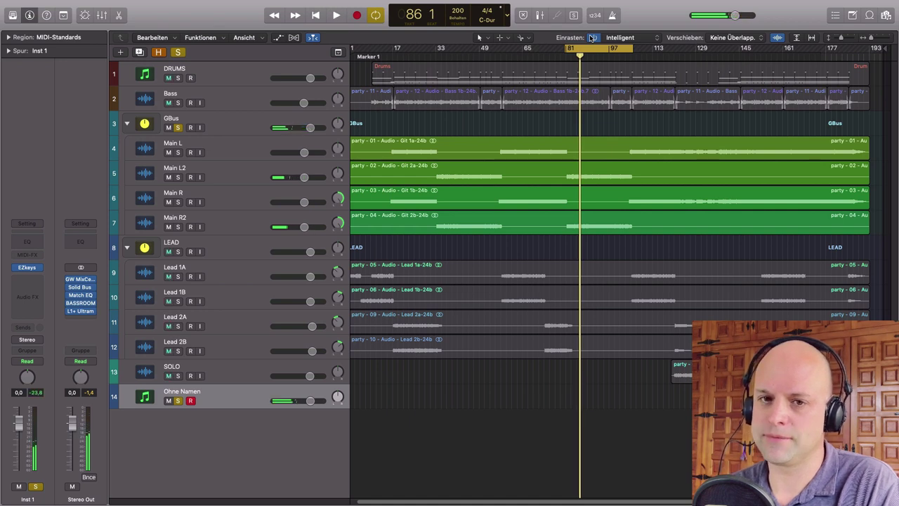
- Add a Channel EQ with the analyzer on to the EZkeys track and boost the played note's peak at 590 Hz, +19.0 dB, Q 3.20
double_click(30, 244)
drag(285, 8, 443, 221)
click(248, 385)
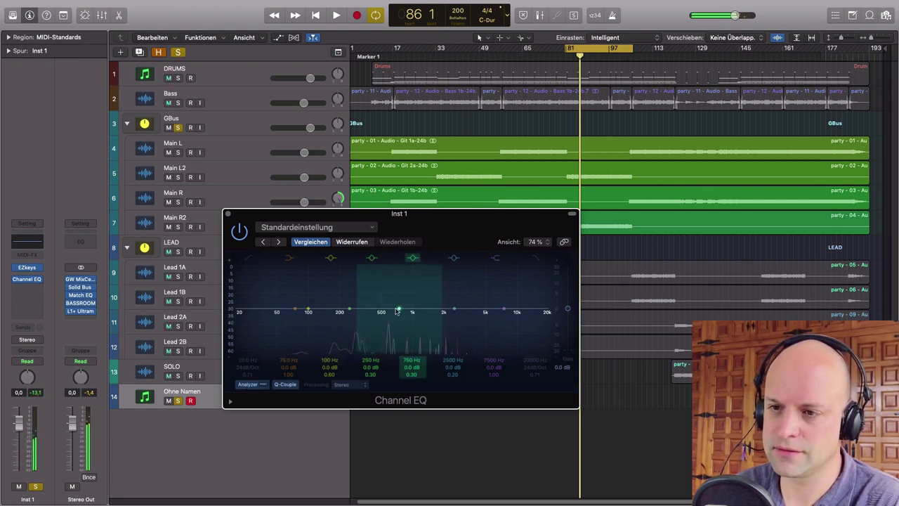
drag(398, 311, 384, 281)
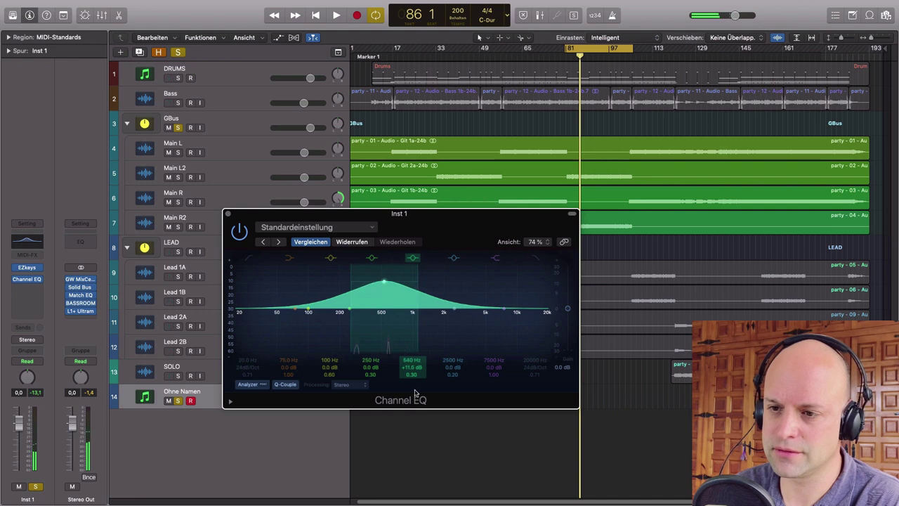
drag(412, 375, 412, 341)
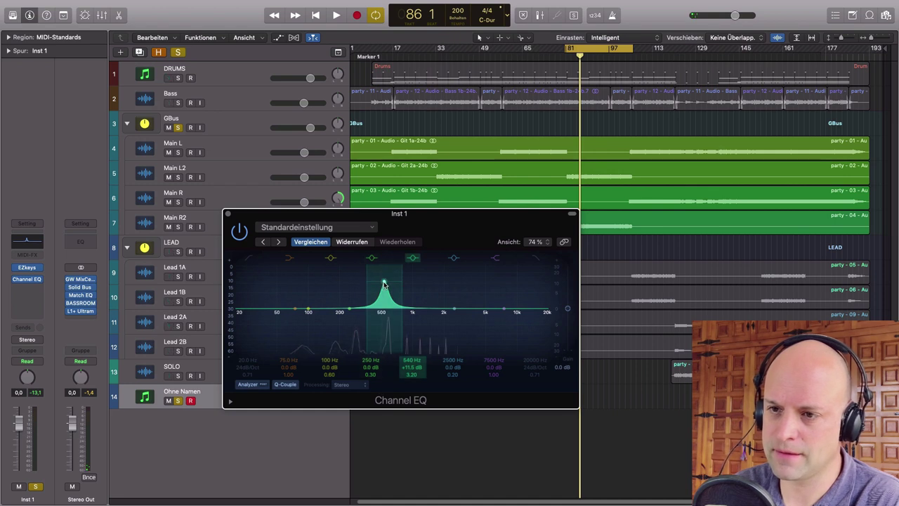
drag(385, 281, 388, 273)
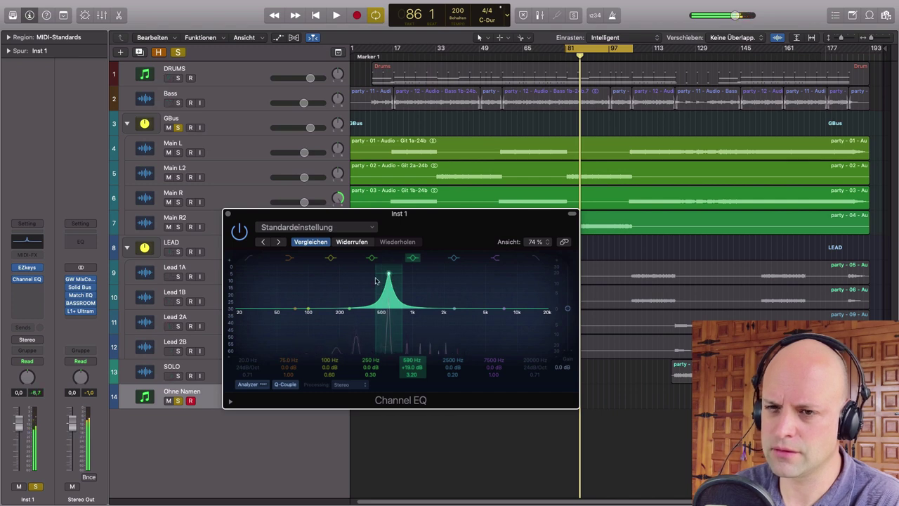
click(228, 214)
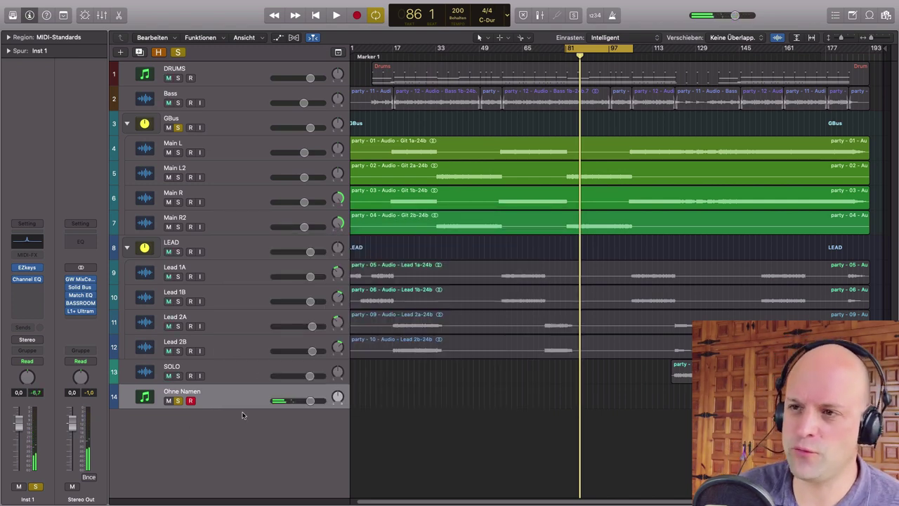
- Reopen the Channel EQ of Main L2 and set the 750 Hz band to 590 Hz, +13.5 dB, with Q 4.00
click(239, 198)
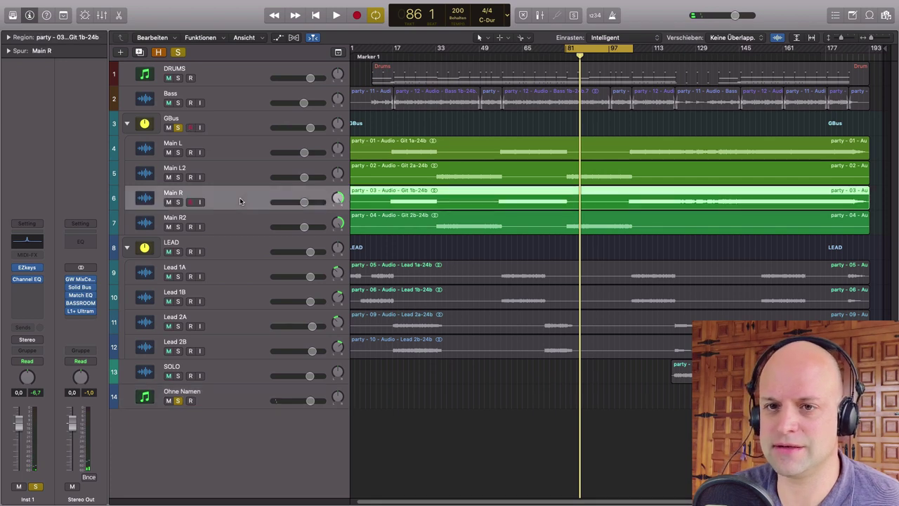
click(238, 176)
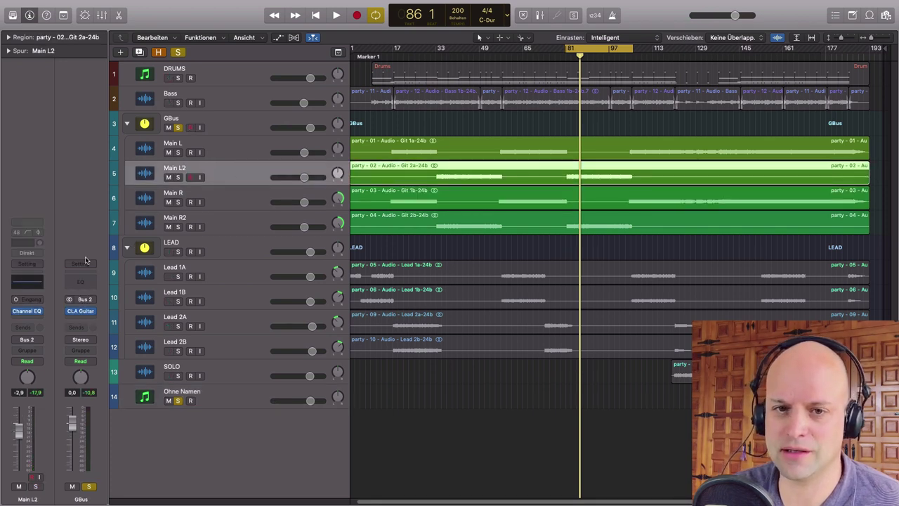
click(37, 283)
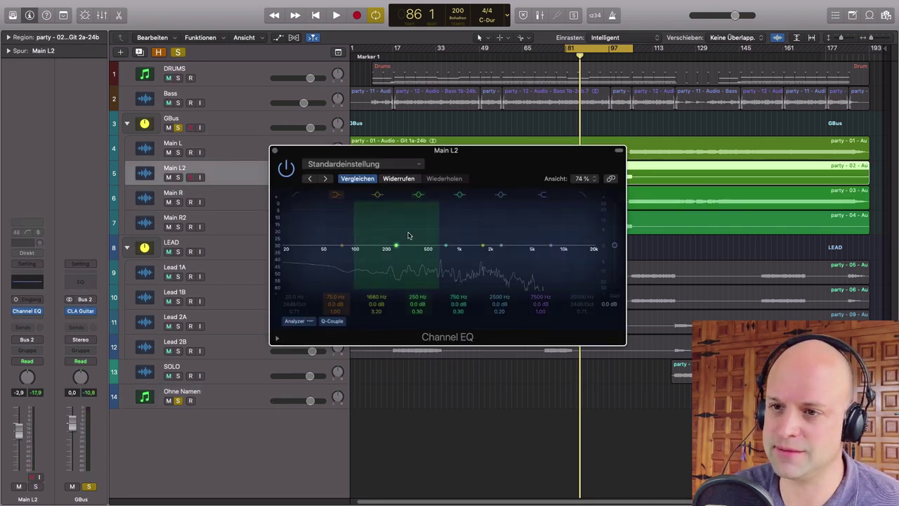
drag(447, 247, 432, 216)
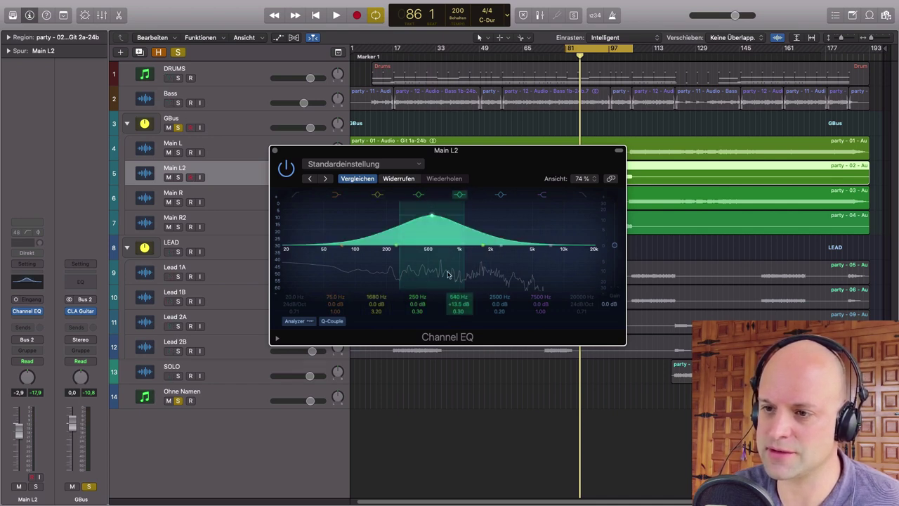
drag(455, 313, 455, 284)
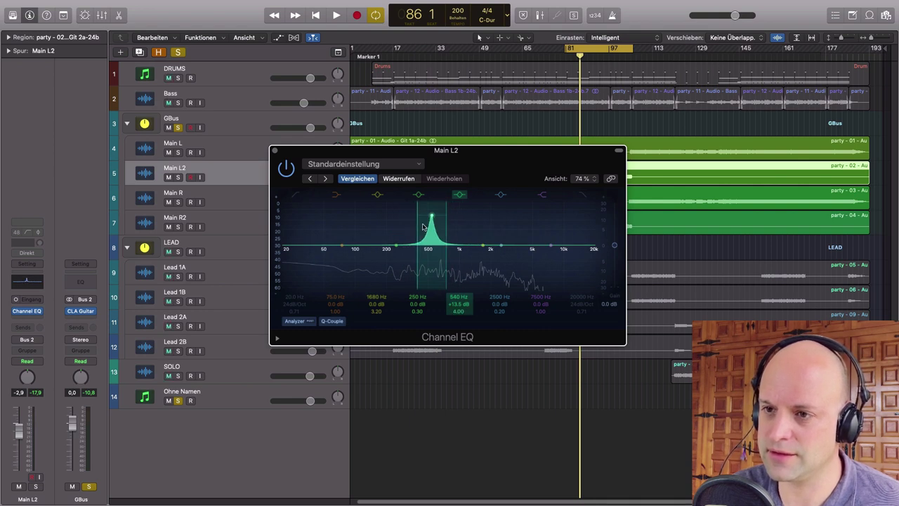
drag(431, 217, 435, 217)
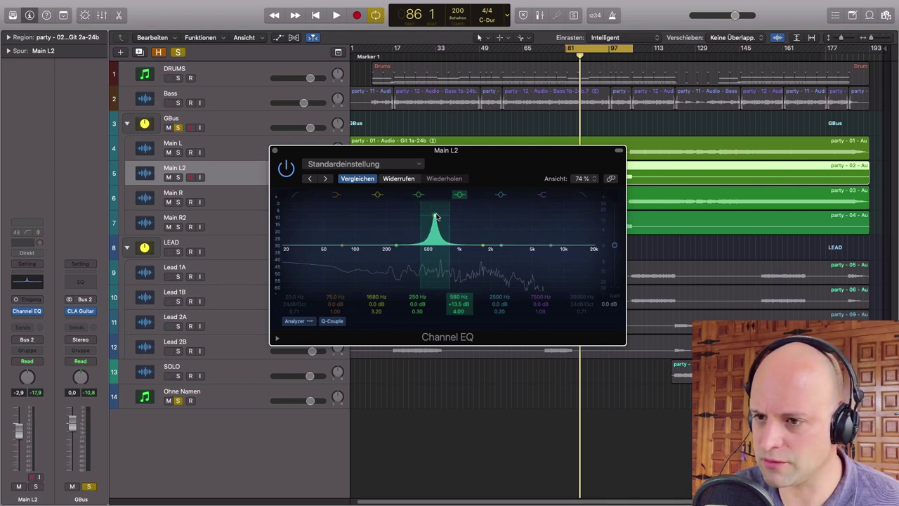
drag(527, 171, 471, 177)
drag(472, 177, 463, 236)
- Solo Main L2 and play the cycled guitar passage with the 590 Hz boost active
click(178, 177)
key(space)
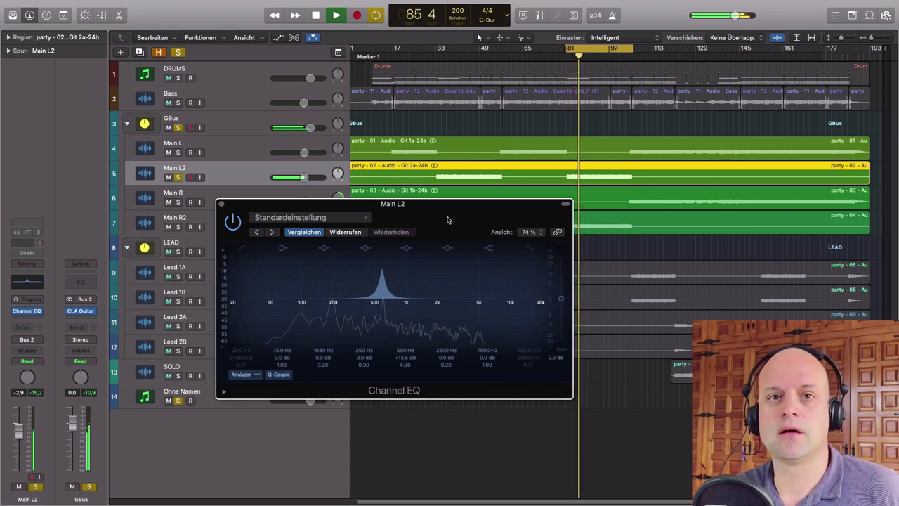
key(space)
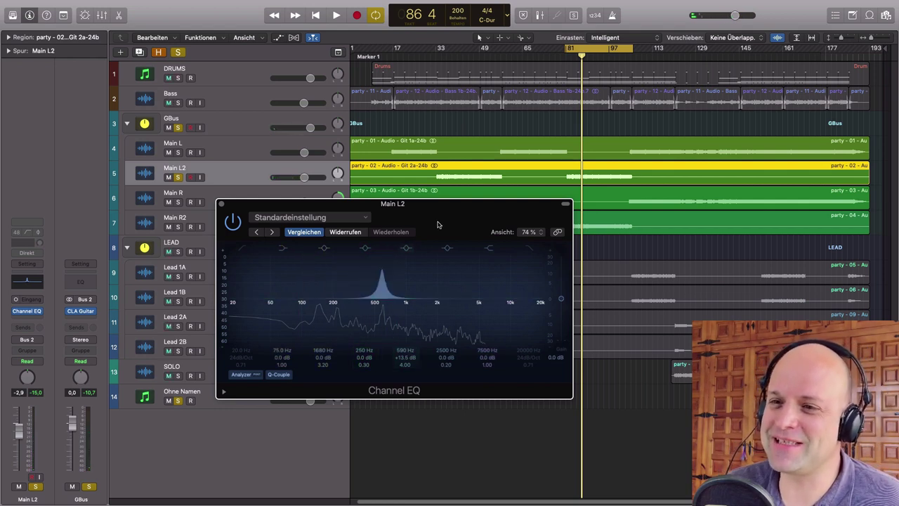
drag(437, 223, 438, 207)
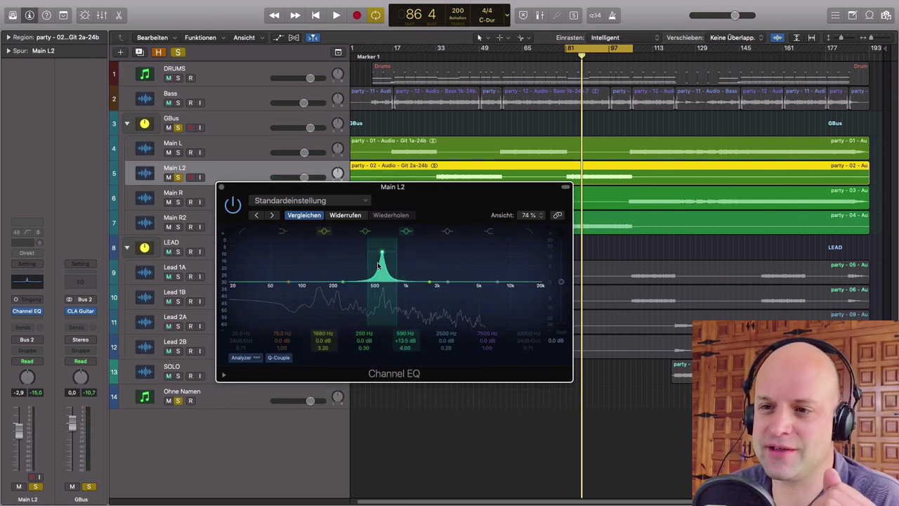
- Turn the 590 Hz boost on Main L2 into a broad cut at 580 Hz, -10.0 dB, with Q 0.23
drag(382, 254, 381, 308)
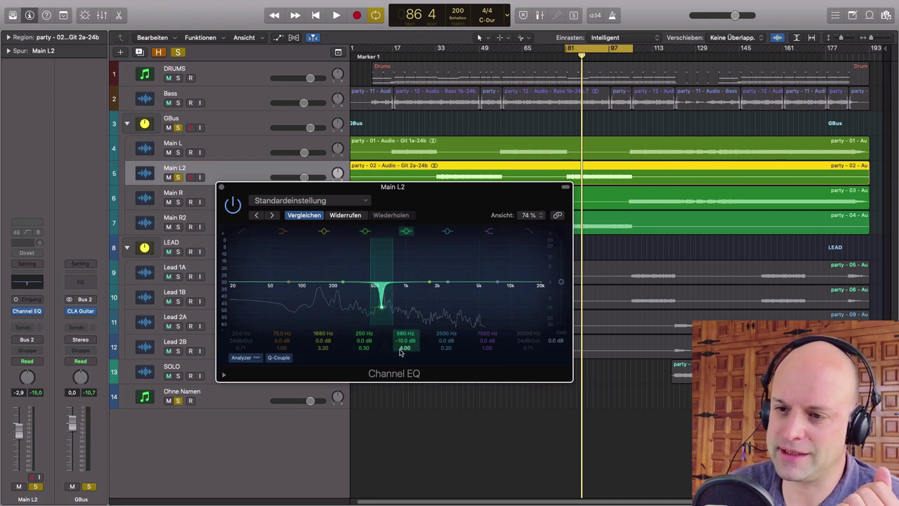
mouse_move(406, 347)
mouse_down()
mouse_move(406, 361)
mouse_move(402, 346)
mouse_up()
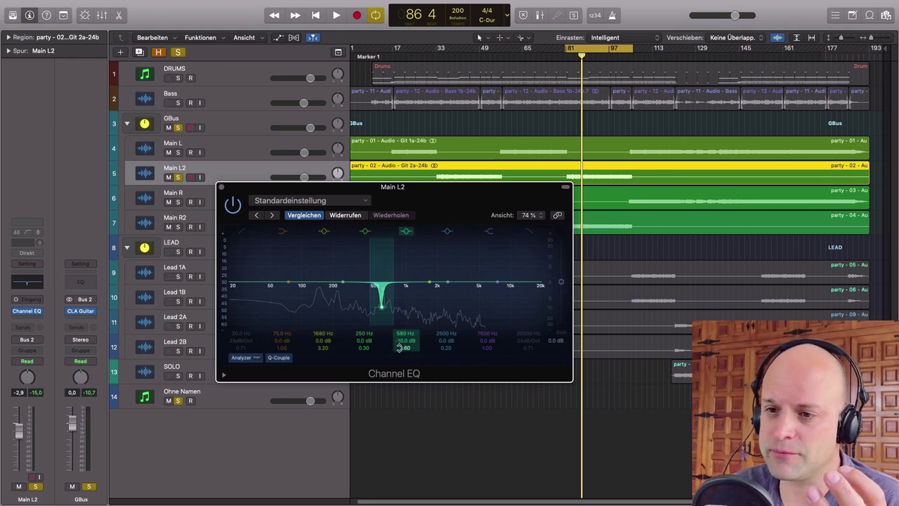
drag(399, 348, 398, 385)
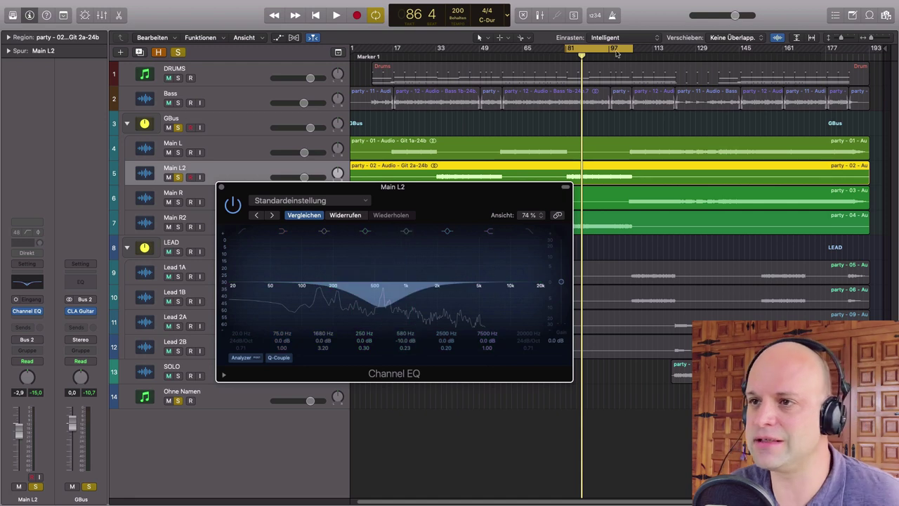
- While playing the guitar passage, set the Main L2 cut to 590 Hz, -18.0 dB, Q 2.50, and close the Channel EQ
key(space)
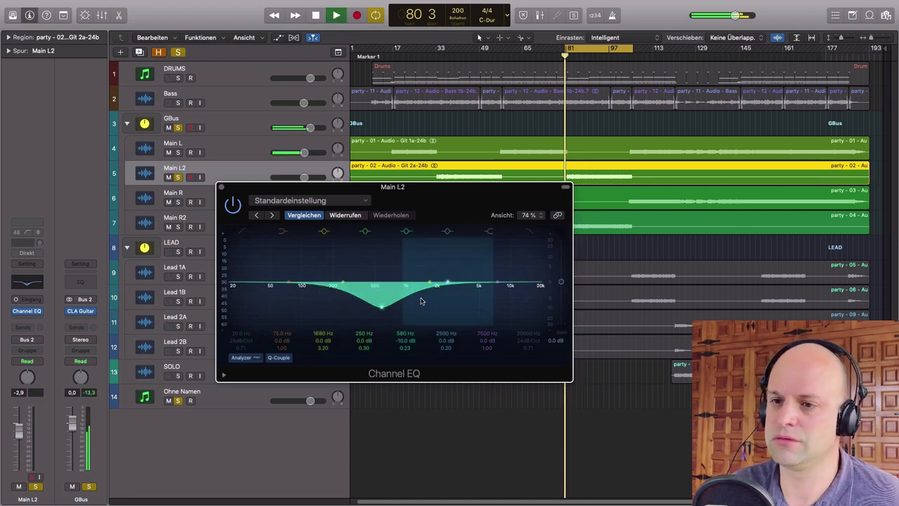
drag(382, 307, 381, 348)
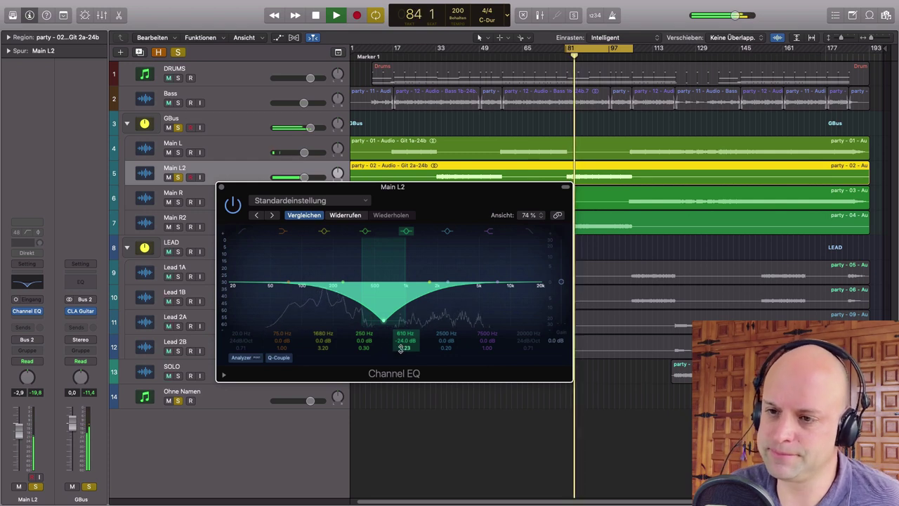
scroll(401, 348, up, 10)
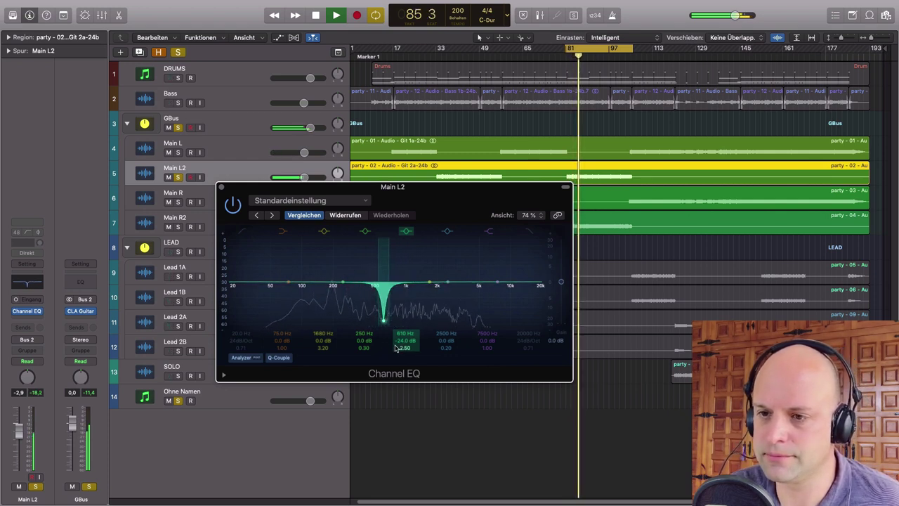
drag(384, 320, 384, 312)
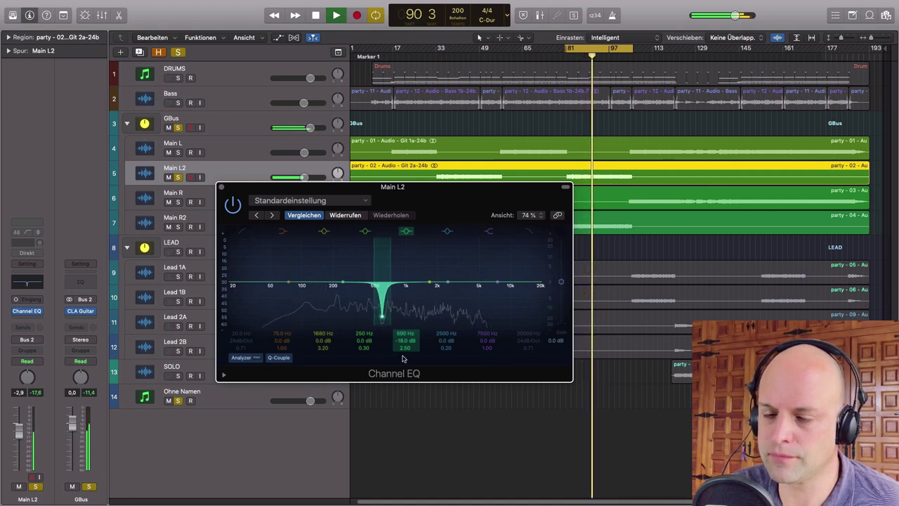
key(space)
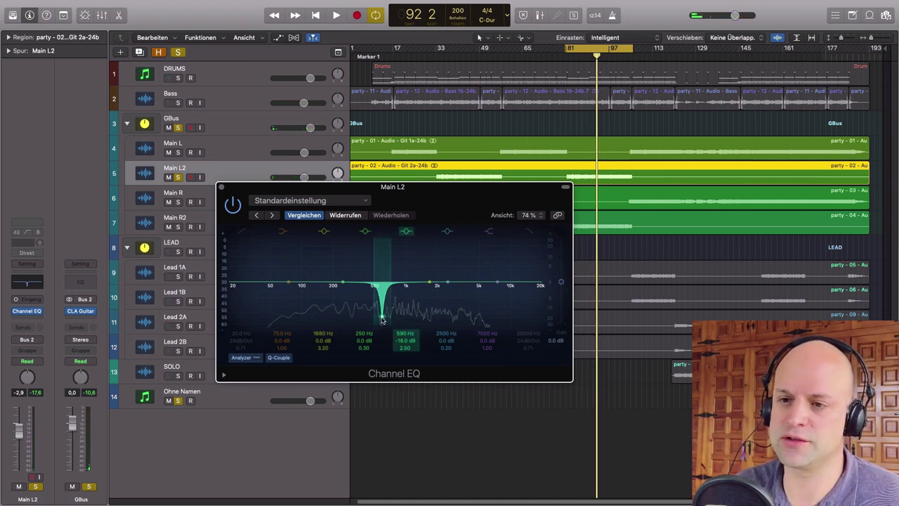
click(220, 188)
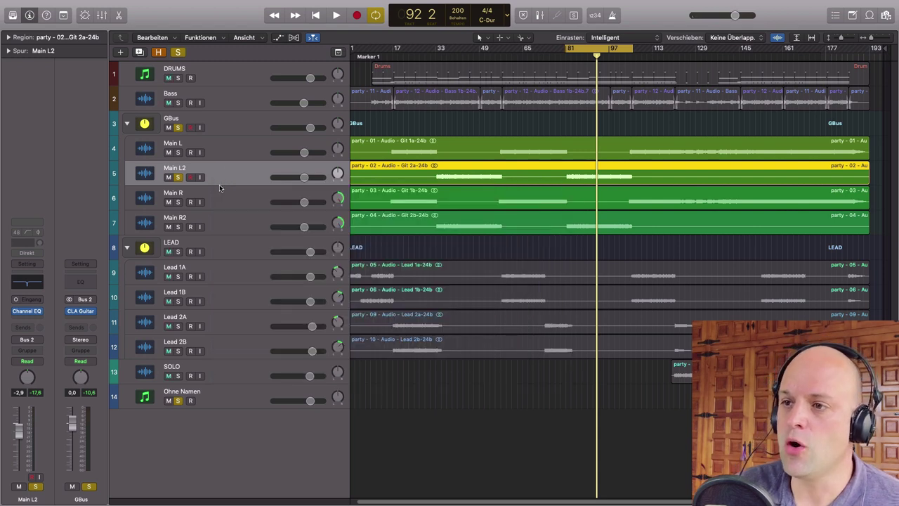
- Solo Main R2 together with Main L2, select it, and play the cycled passage of both guitars
click(177, 227)
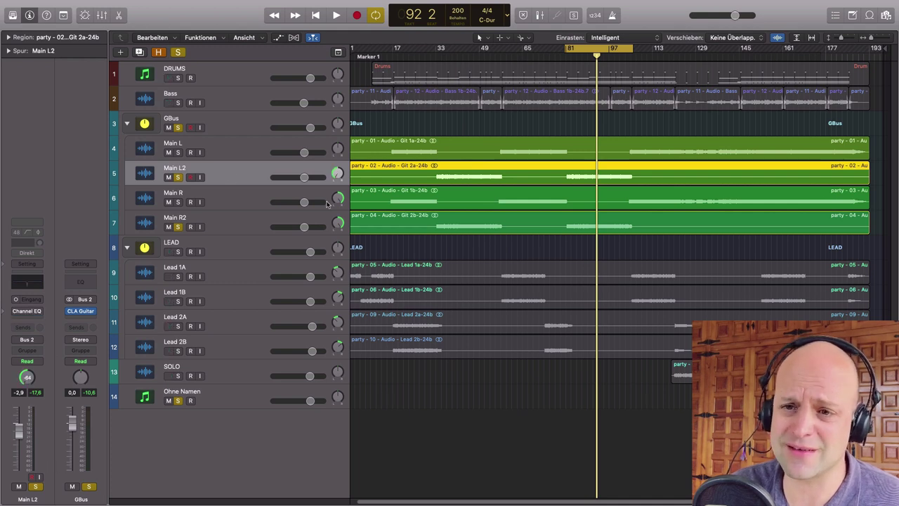
click(220, 228)
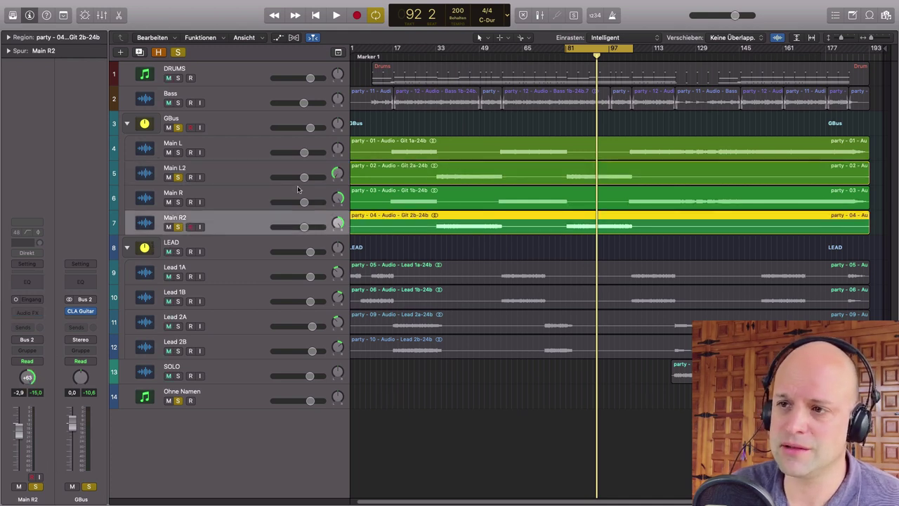
key(space)
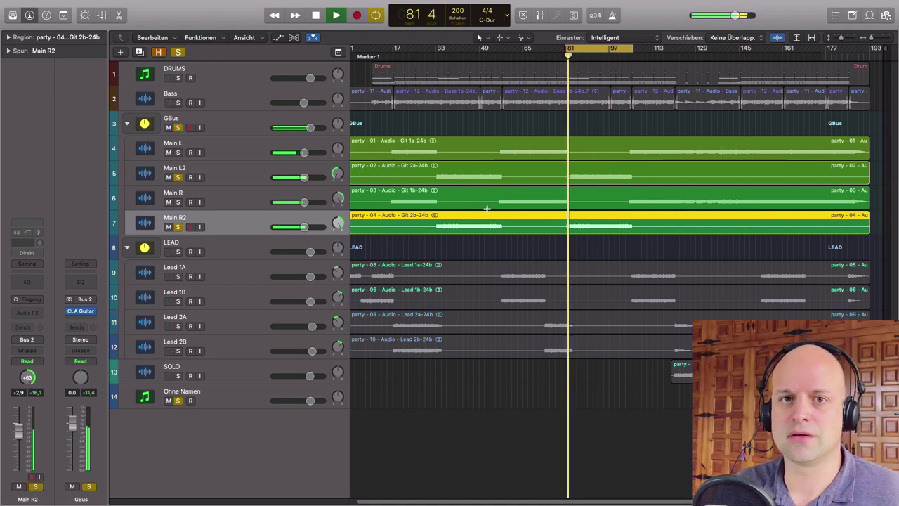
key(space)
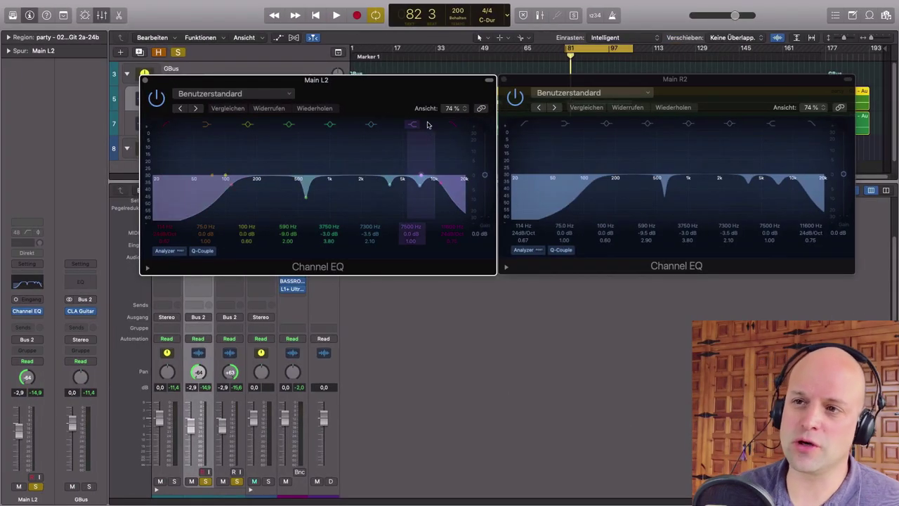
- Switch off the 590 Hz band in the Channel EQs of Main L2 and Main R2, and reposition both EQ windows
drag(431, 88, 417, 75)
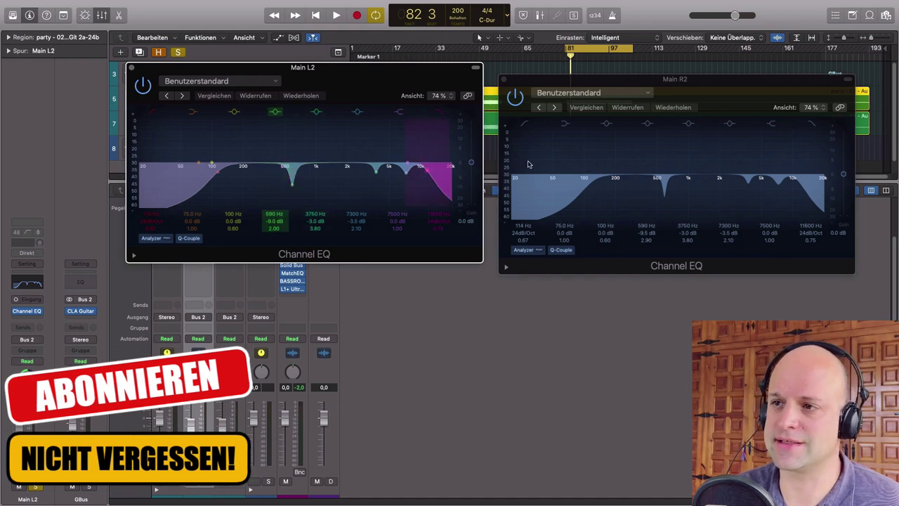
click(648, 125)
click(274, 114)
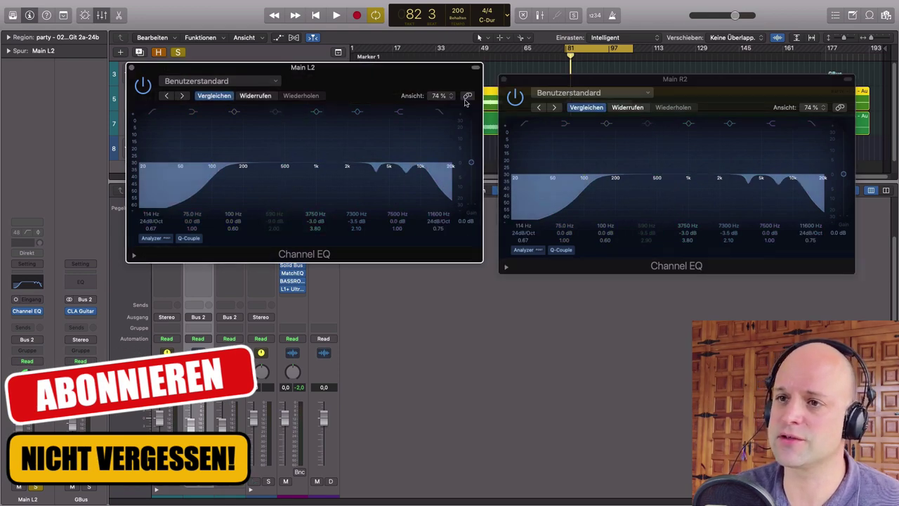
drag(366, 68, 372, 155)
drag(720, 87, 714, 158)
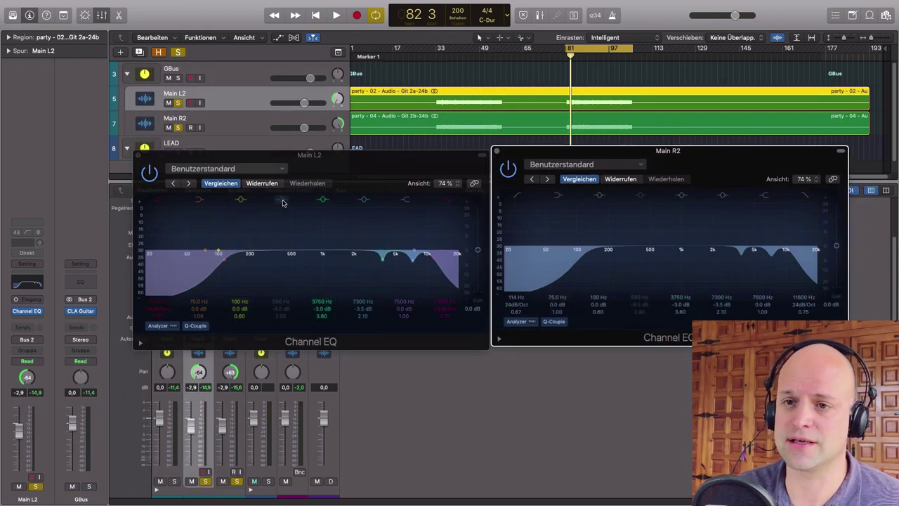
- Play both guitars without the 590 Hz cut, and switch the 590 Hz band back on in both EQs
key(space)
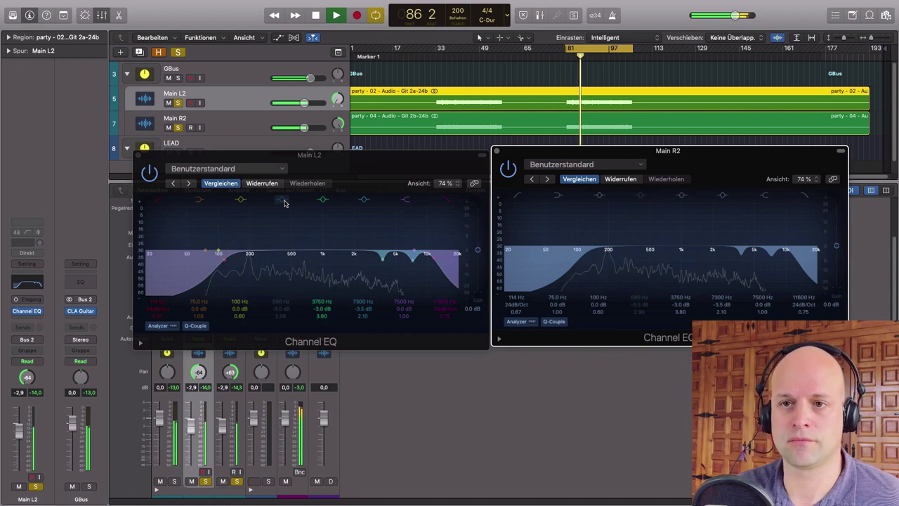
key(space)
click(283, 201)
click(640, 197)
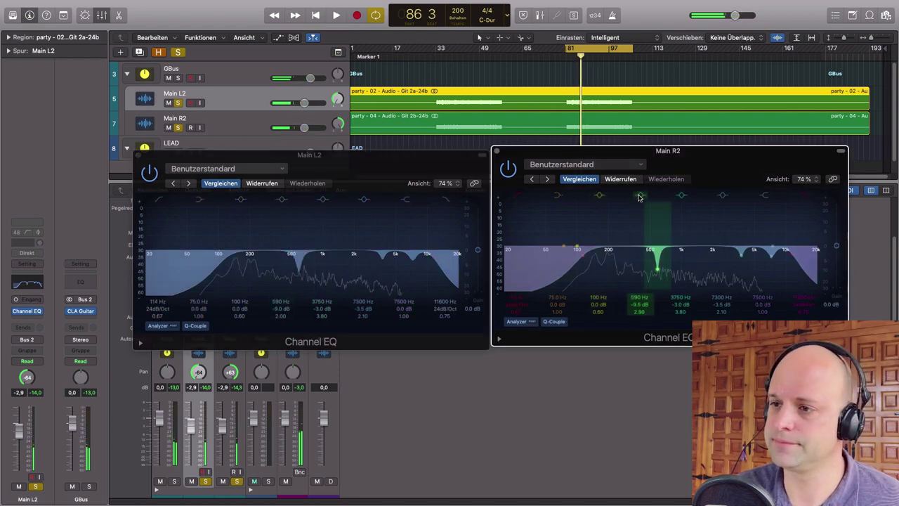
- Play both guitars with the 590 Hz cuts active for comparison, and close both Channel EQ windows
key(space)
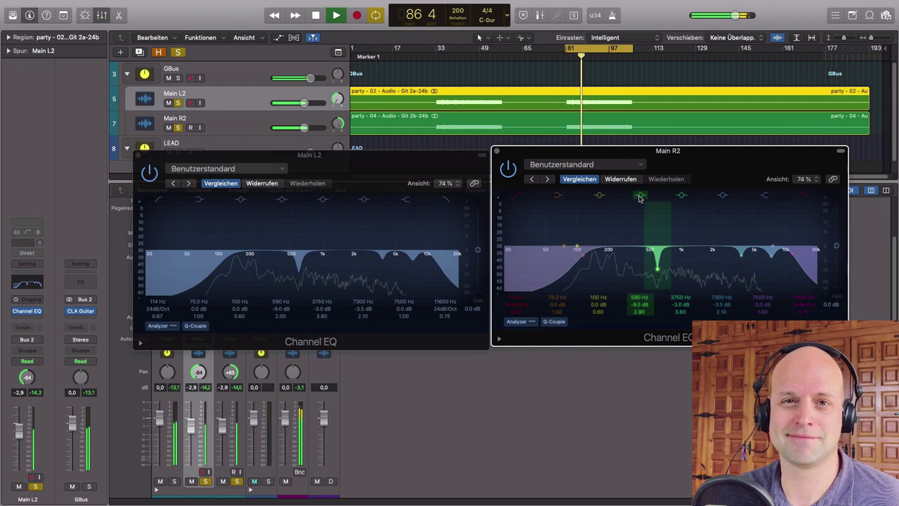
key(space)
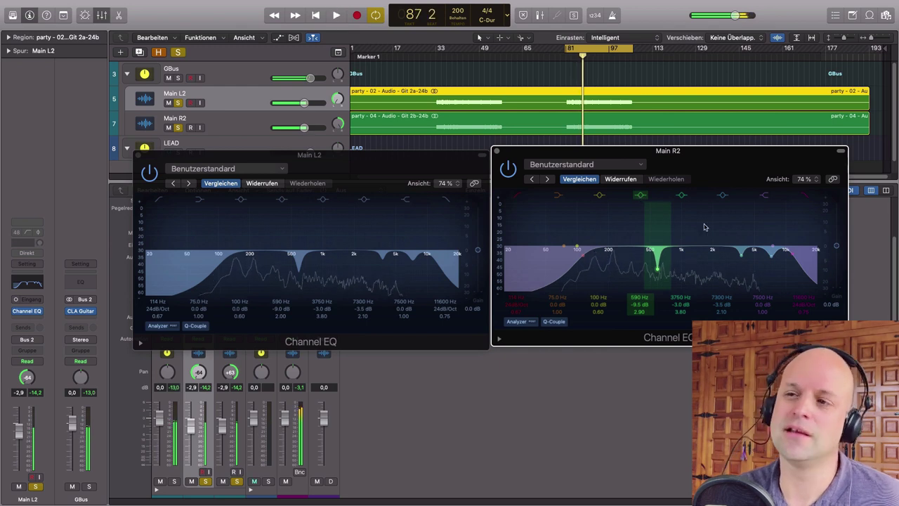
click(497, 151)
click(138, 154)
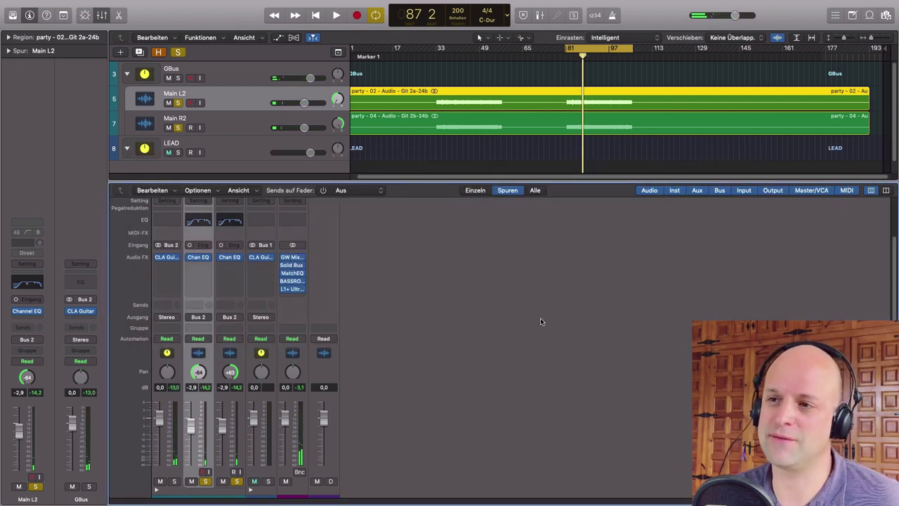